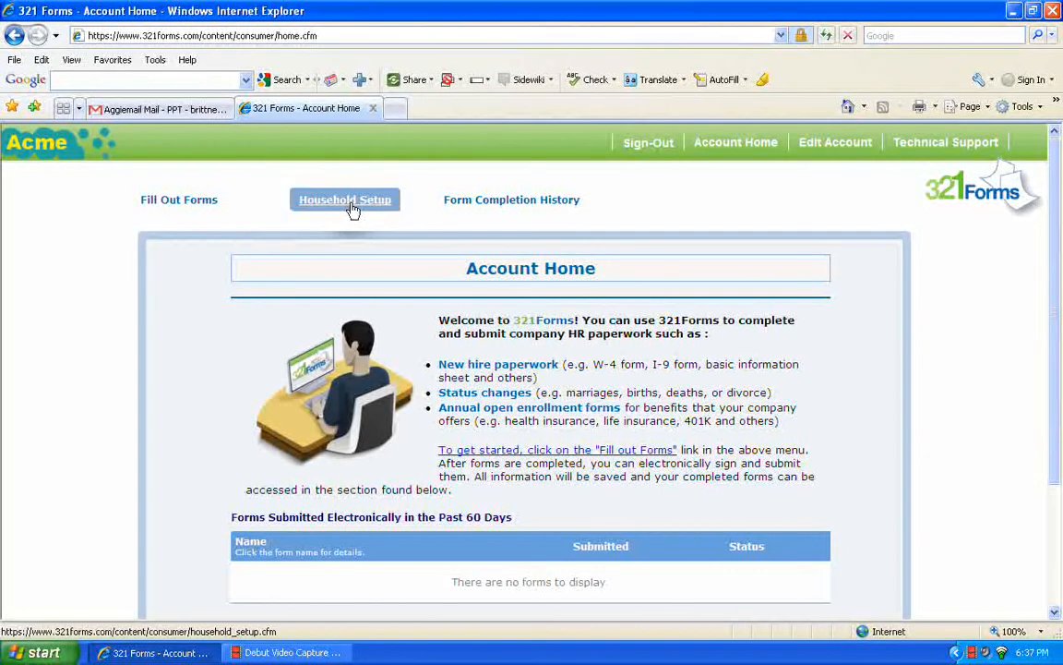
{"action": "left_click", "coordinate": [181, 206]}
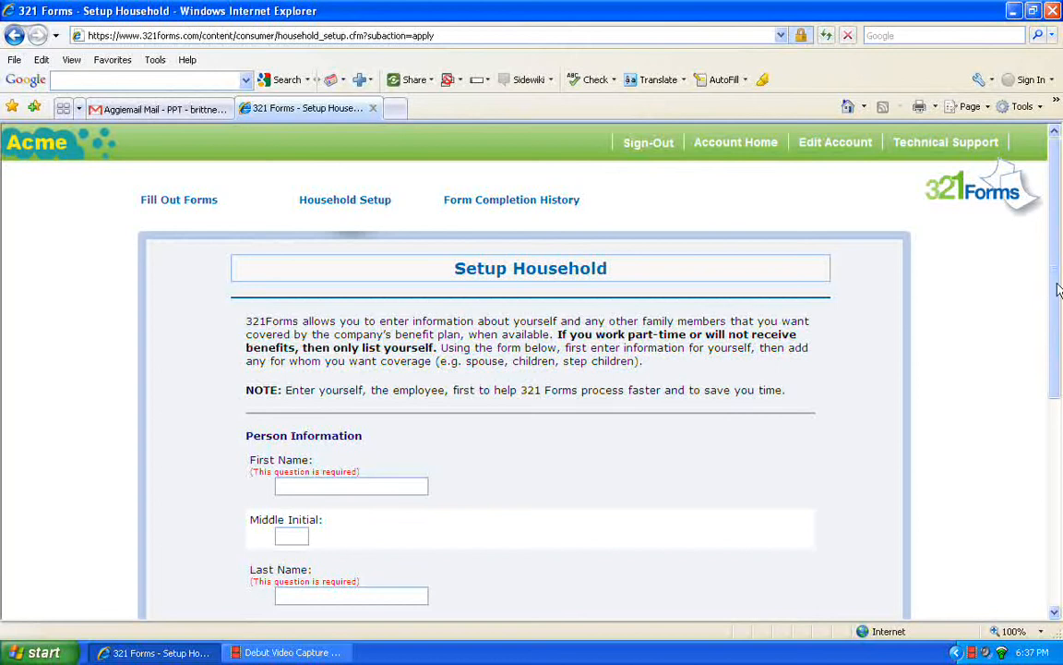
{"action": "left_click_drag", "start_coordinate": [1059, 290], "coordinate": [1059, 362]}
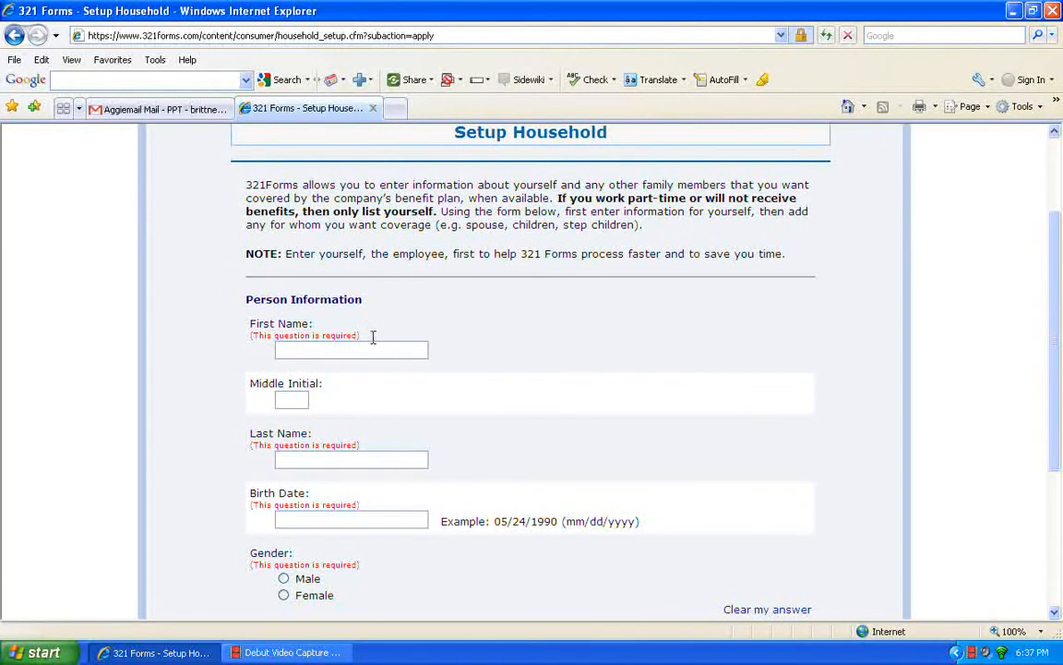
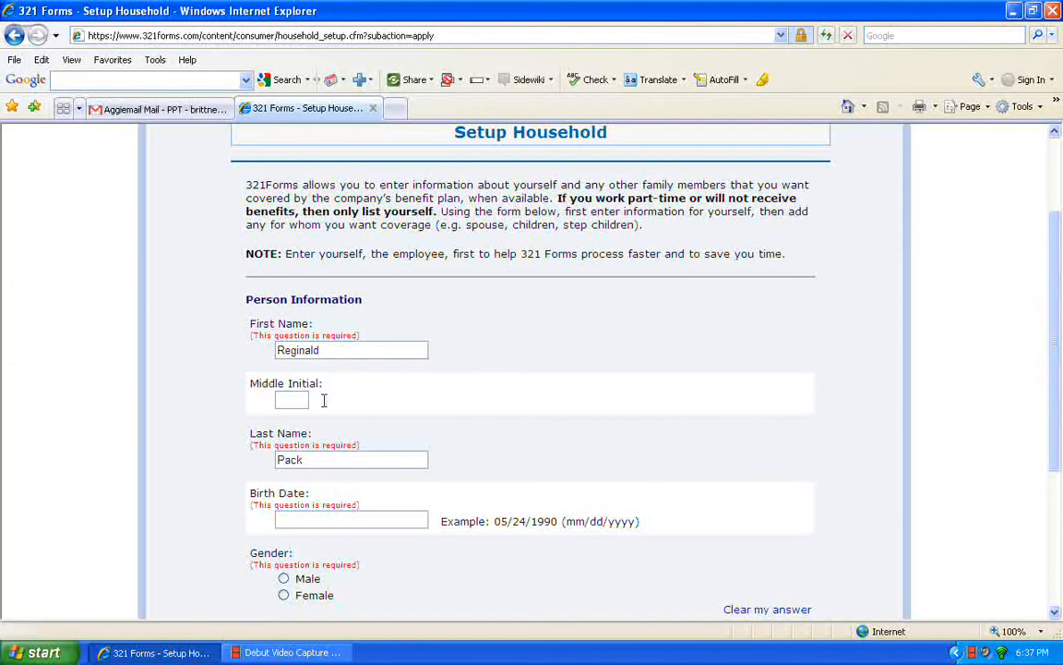
{"action": "left_click", "coordinate": [289, 522]}
{"action": "type", "text": "05/09/1984"}
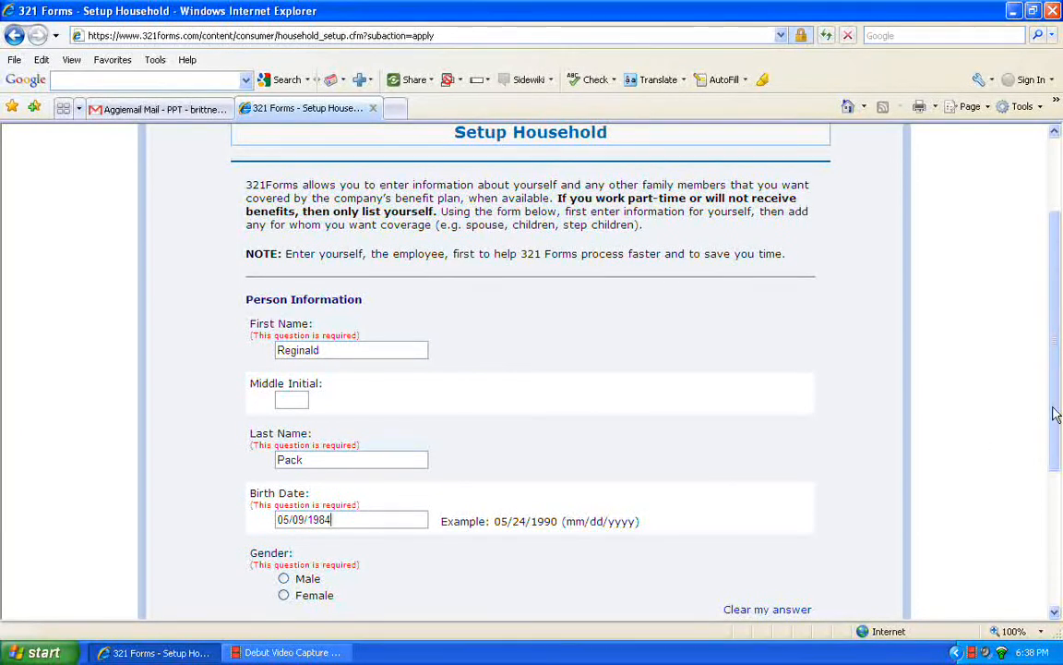
{"action": "left_click_drag", "start_coordinate": [1057, 422], "coordinate": [1058, 446]}
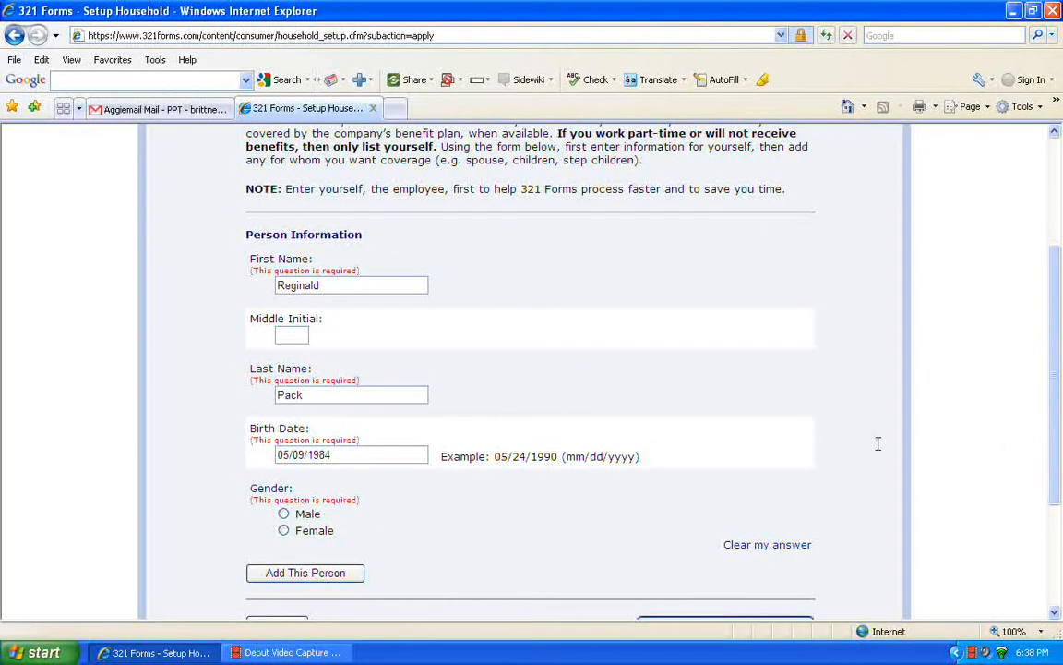
{"action": "left_click", "coordinate": [285, 515]}
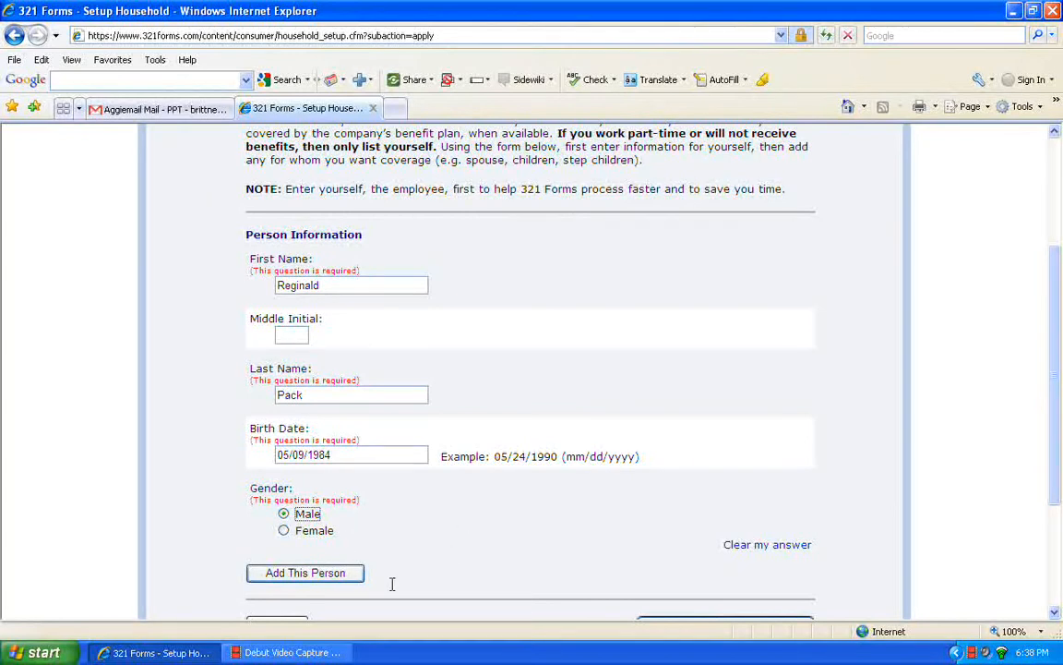
{"action": "left_click", "coordinate": [318, 573]}
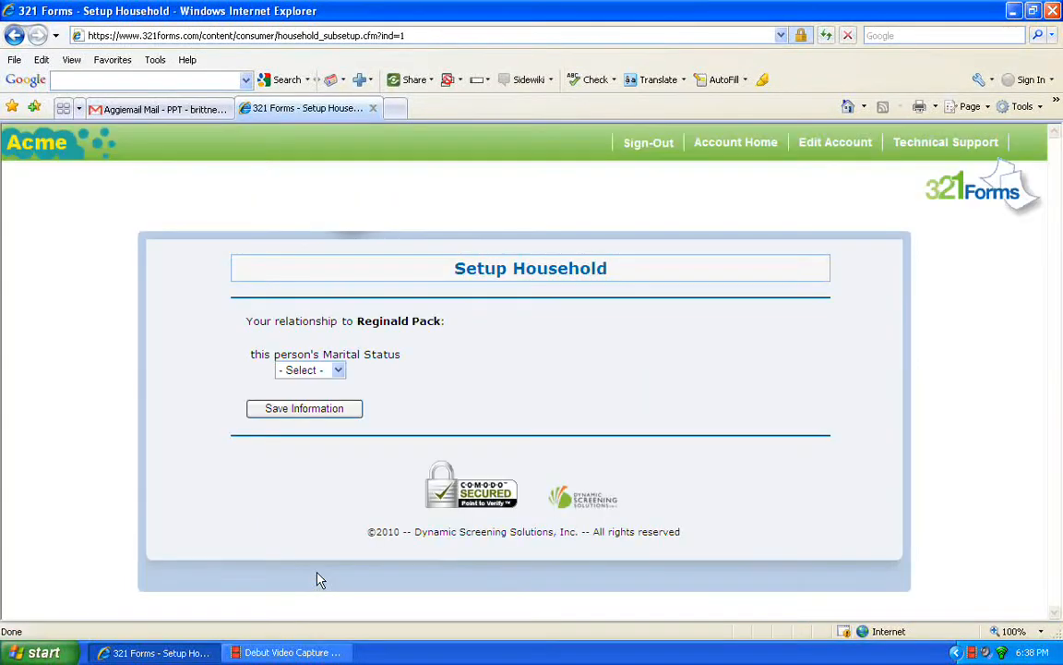
- Set the employee's marital status to Married and save the information
{"action": "left_click", "coordinate": [339, 371]}
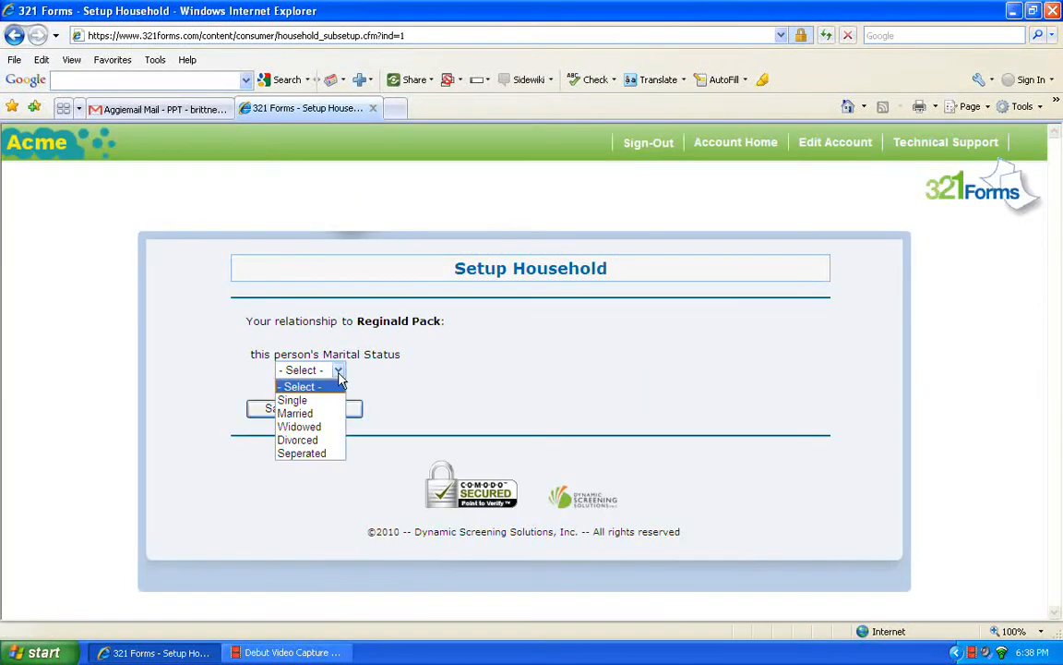
{"action": "left_click", "coordinate": [325, 418]}
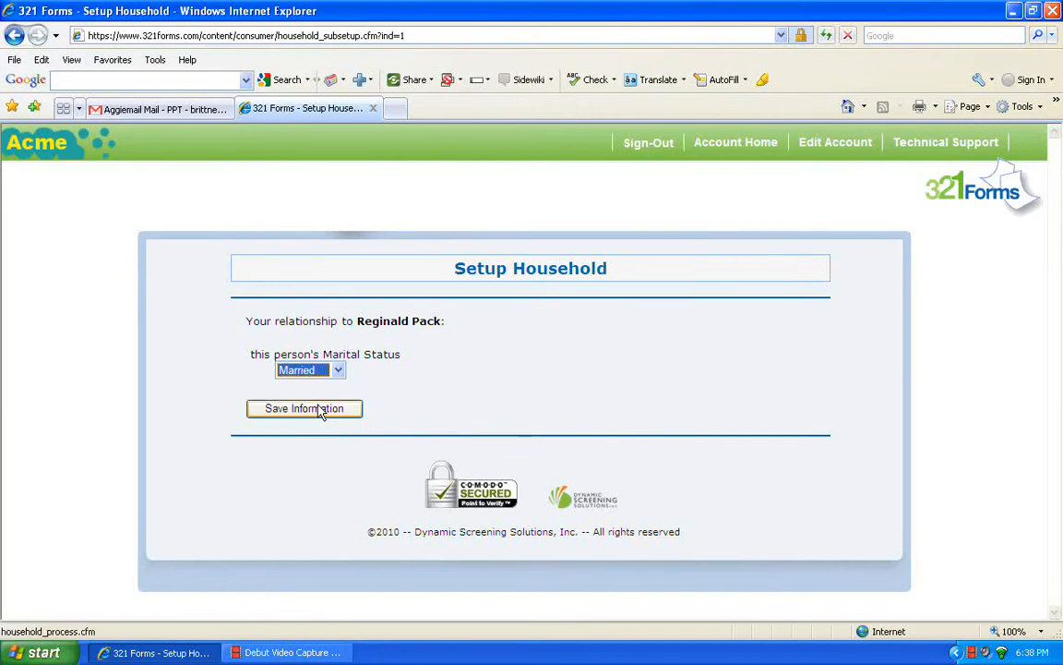
{"action": "left_click", "coordinate": [320, 410]}
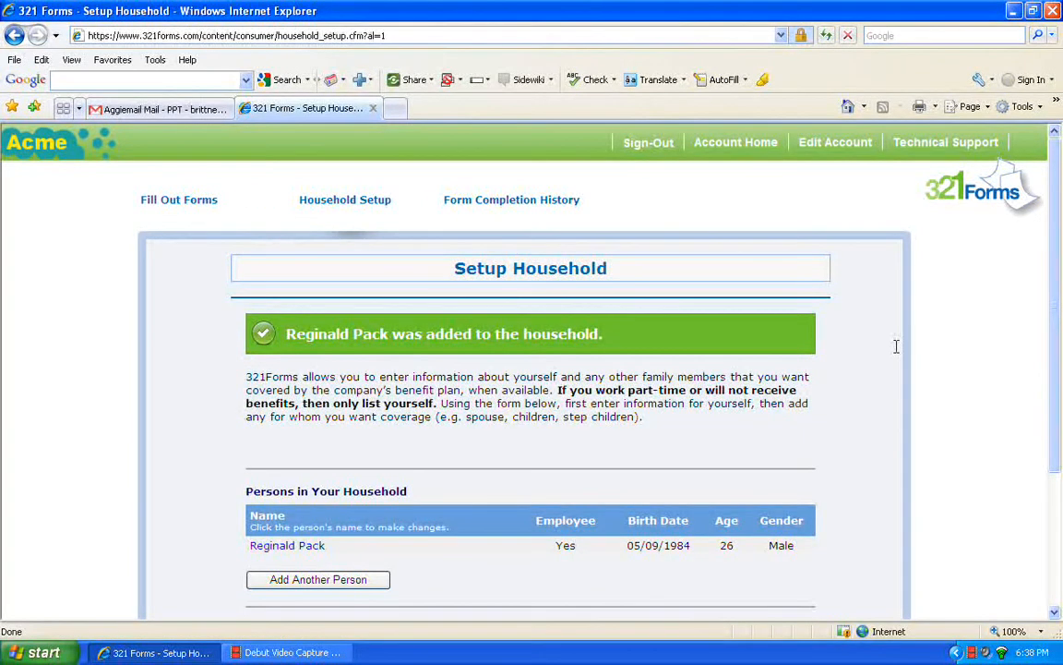
{"action": "left_click_drag", "start_coordinate": [1059, 327], "coordinate": [1061, 391]}
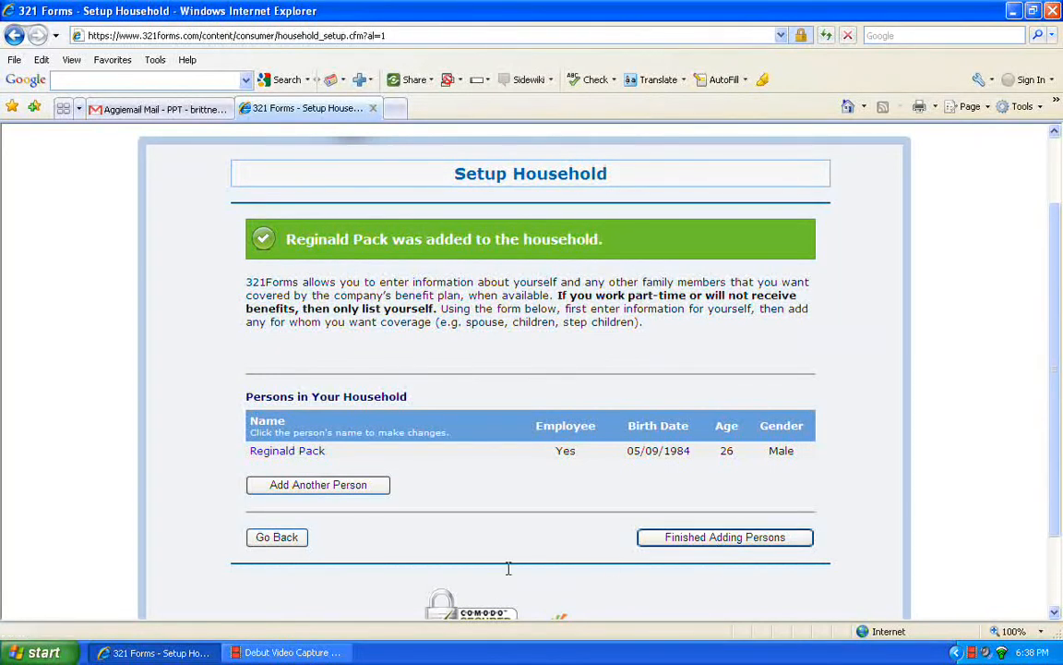
{"action": "left_click", "coordinate": [309, 488]}
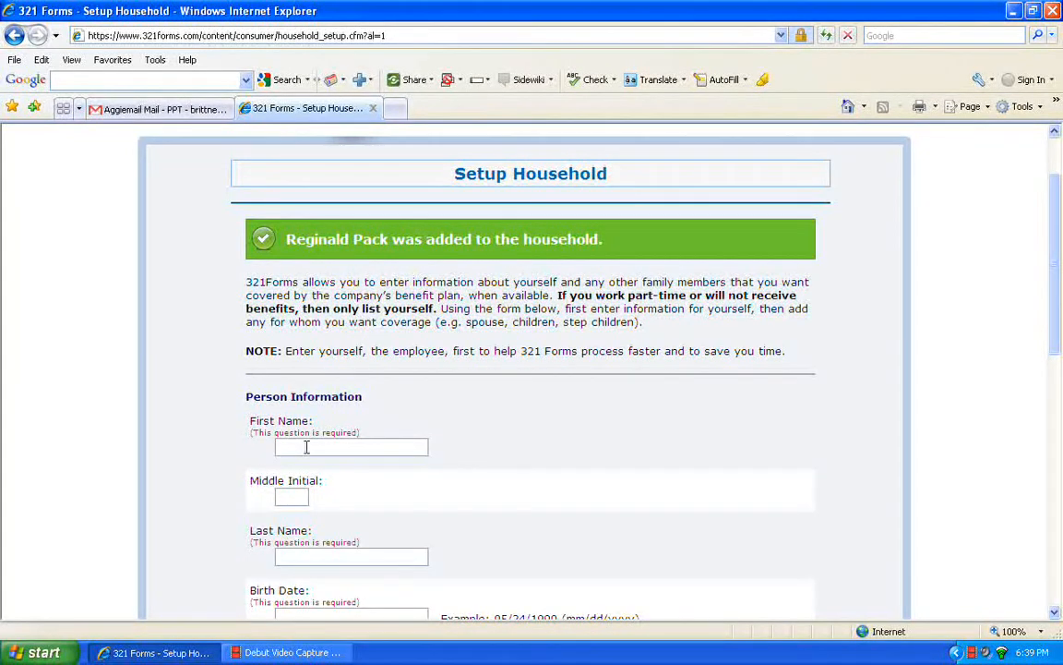
{"action": "key", "text": "Tab"}
{"action": "key", "text": "Tab"}
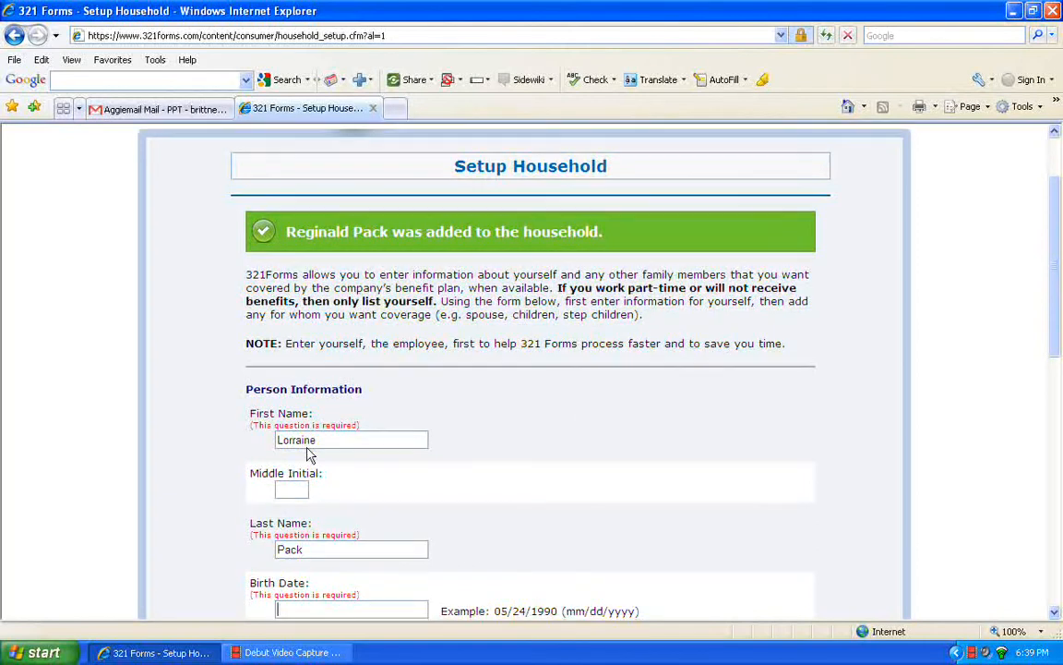
{"action": "type", "text": "05/06/1984"}
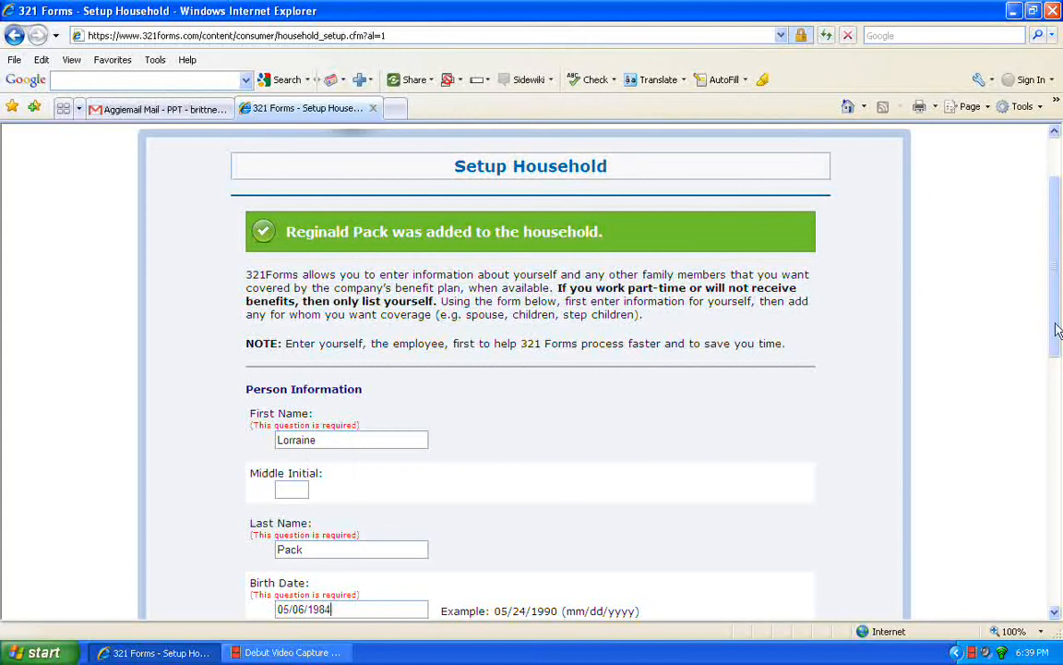
- Mark her as female, not a legal dependent, and an insurance beneficiary, then add her
{"action": "left_click_drag", "start_coordinate": [1058, 330], "coordinate": [1060, 472]}
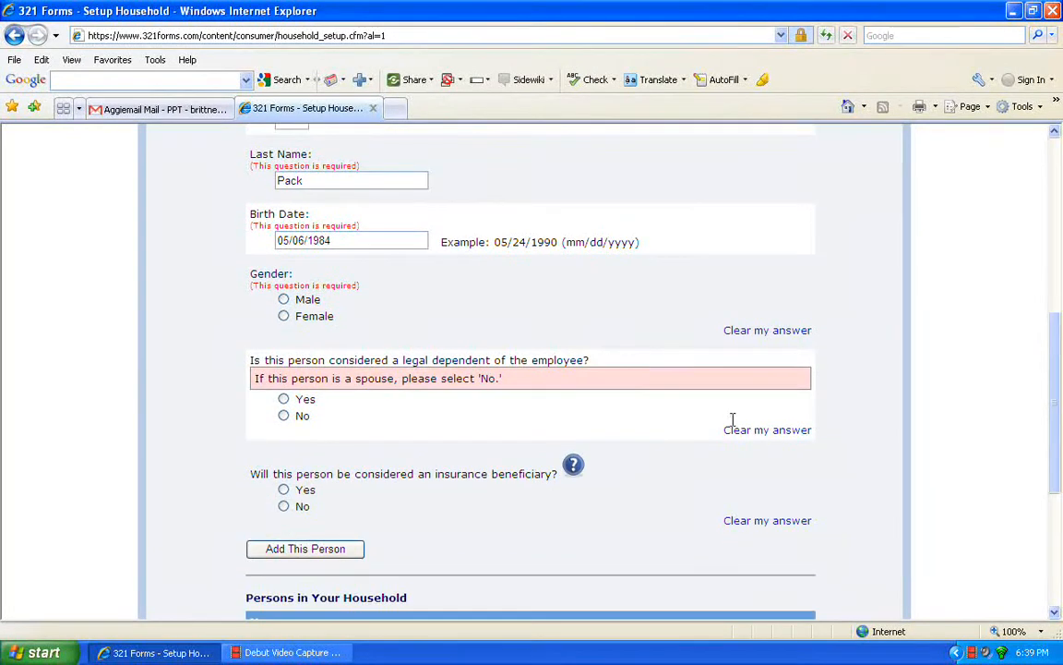
{"action": "left_click", "coordinate": [283, 316]}
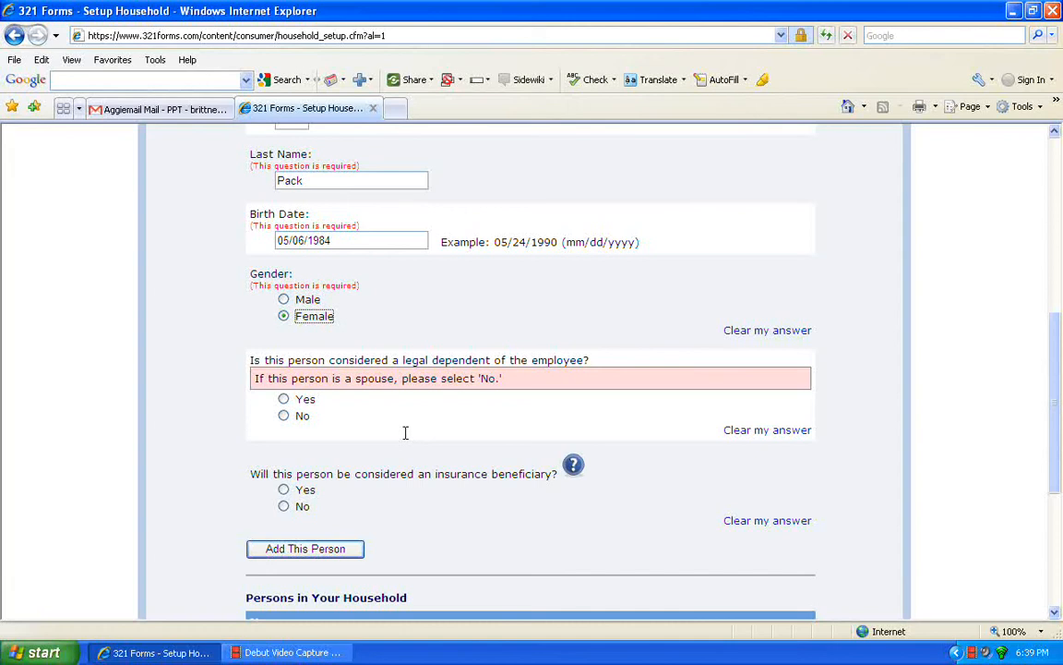
{"action": "left_click", "coordinate": [284, 416]}
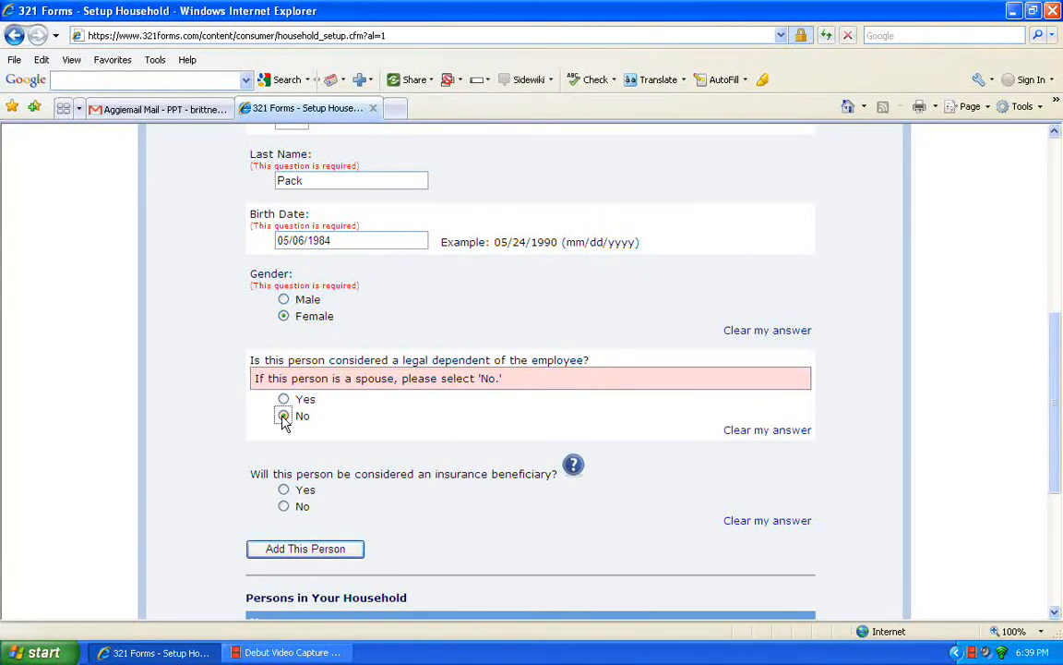
{"action": "left_click", "coordinate": [573, 469]}
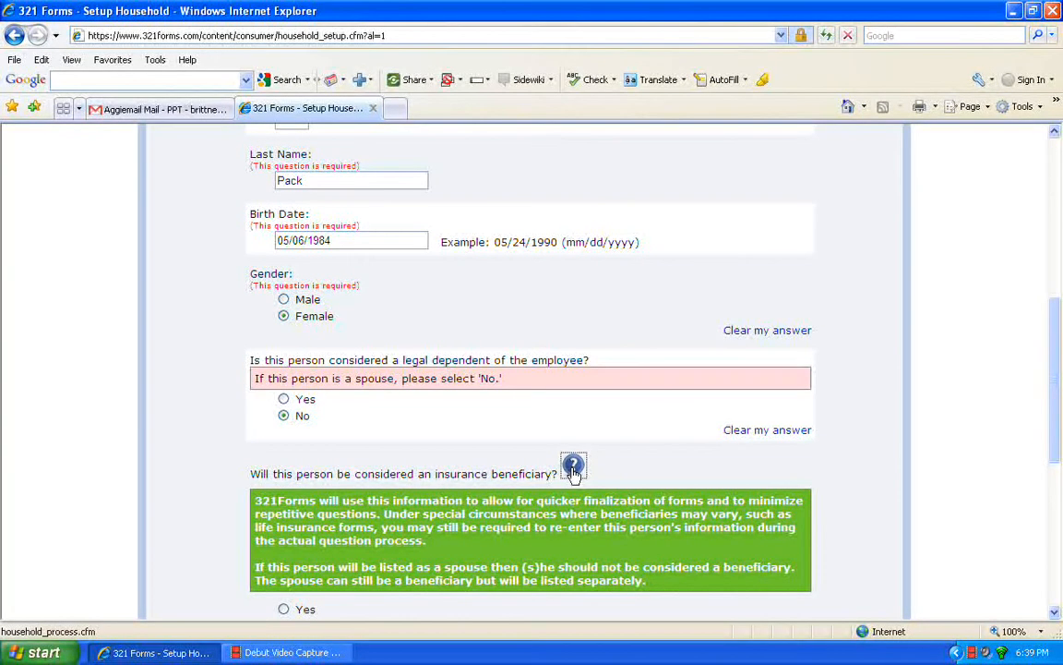
{"action": "left_click", "coordinate": [573, 469]}
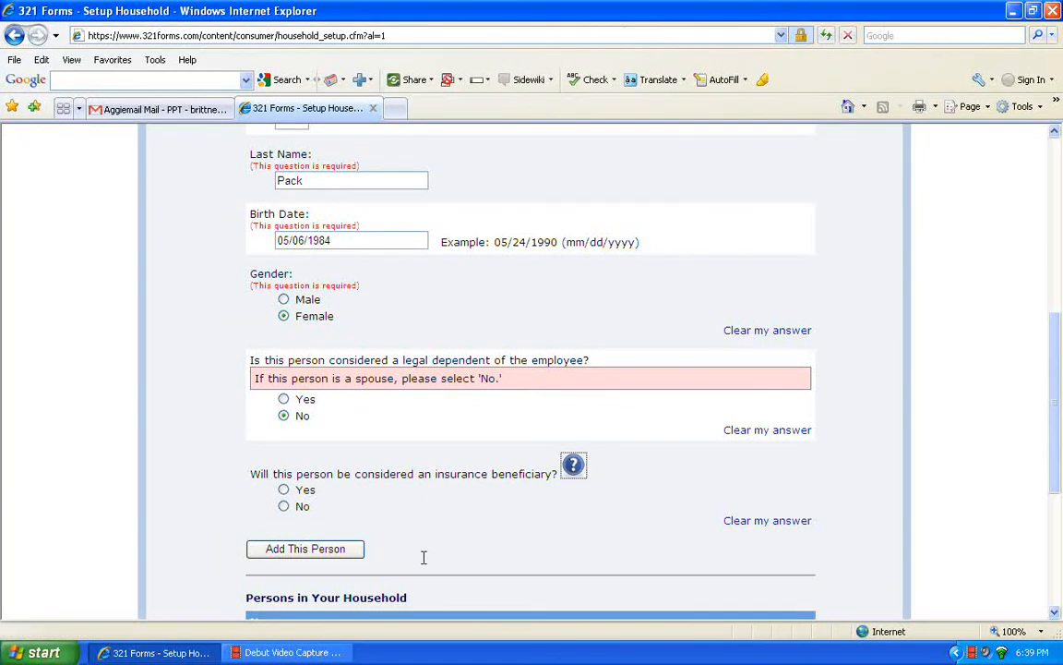
{"action": "left_click", "coordinate": [282, 492]}
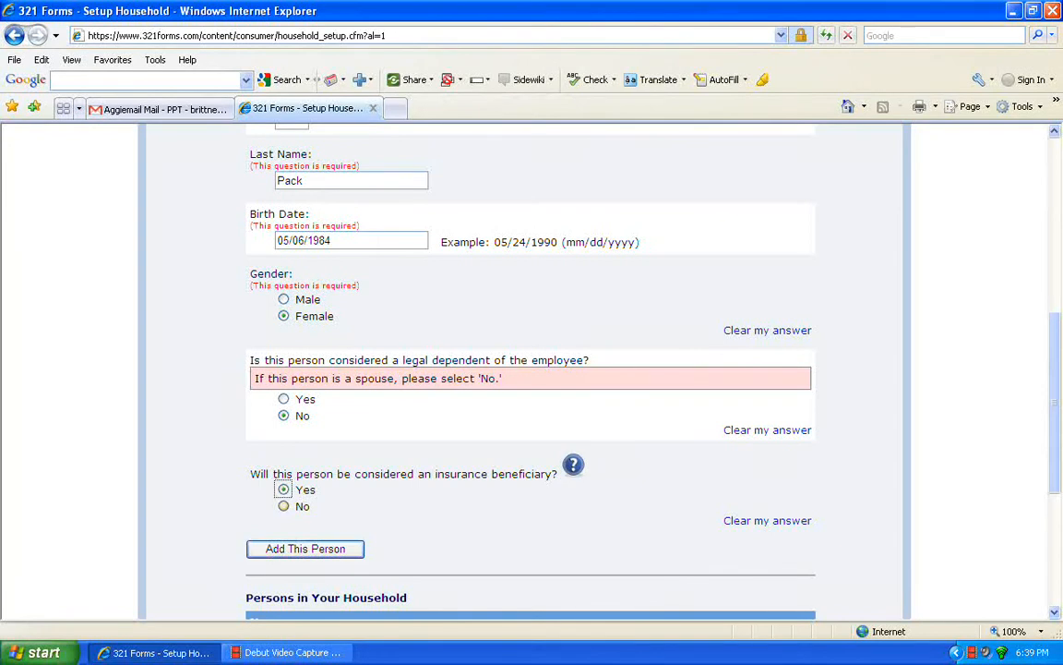
{"action": "left_click", "coordinate": [338, 556]}
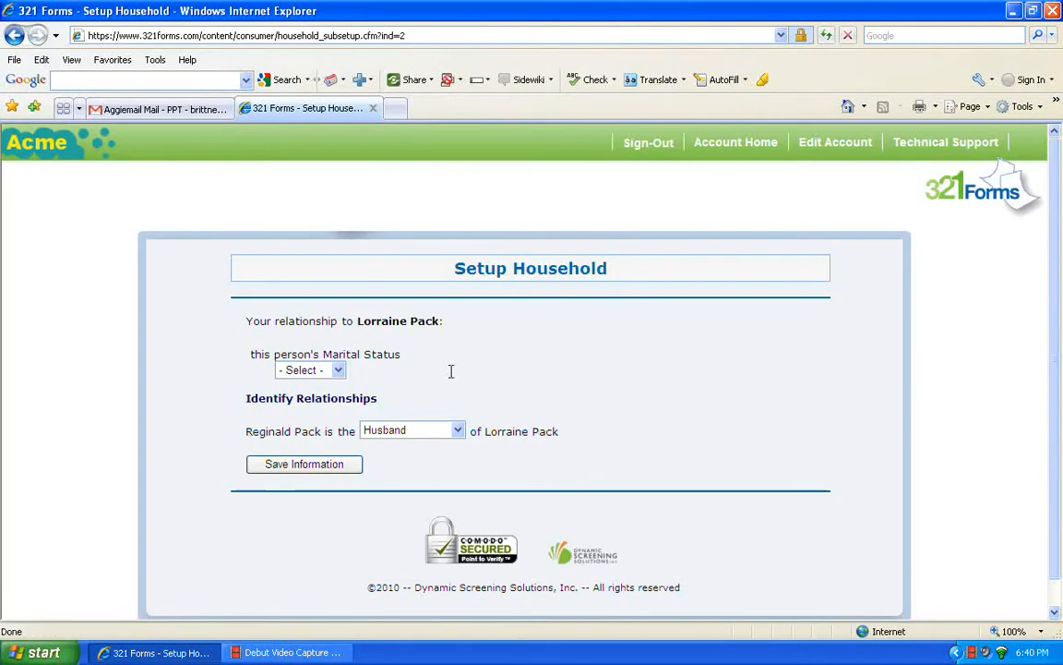
- Set her marital status to Married with the employee as her Husband, and save
{"action": "left_click", "coordinate": [338, 370]}
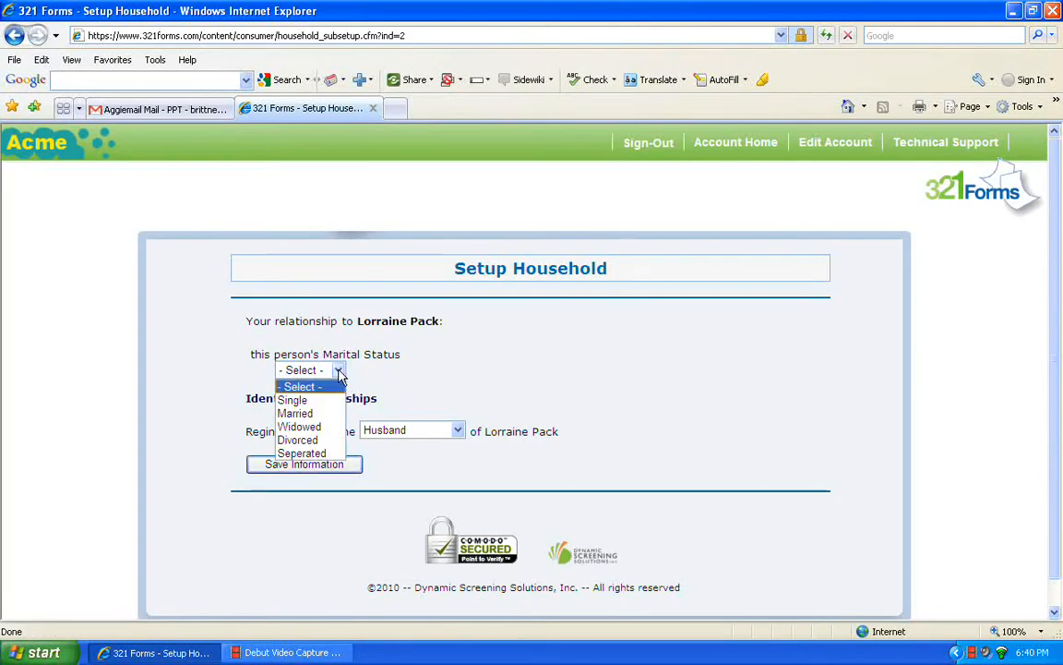
{"action": "left_click", "coordinate": [305, 414]}
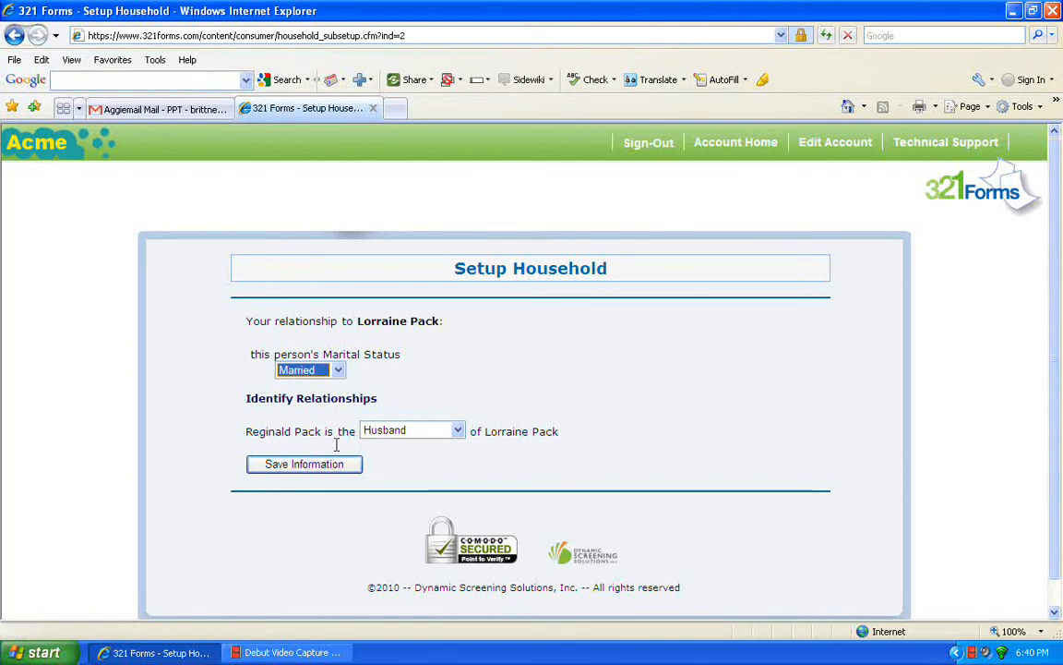
{"action": "left_click", "coordinate": [458, 431]}
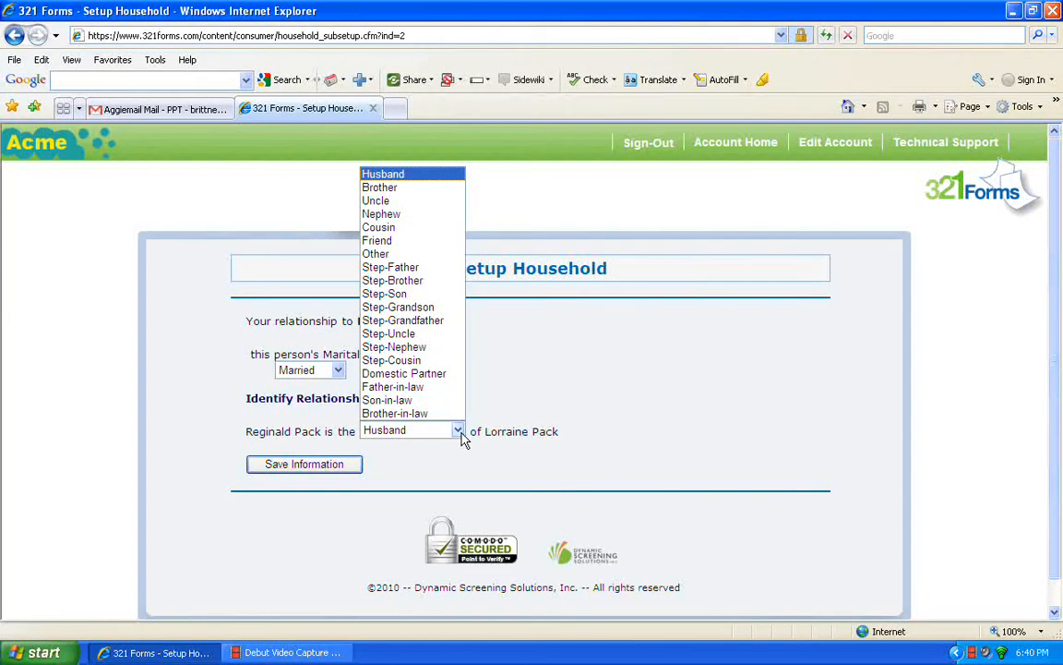
{"action": "left_click", "coordinate": [403, 430]}
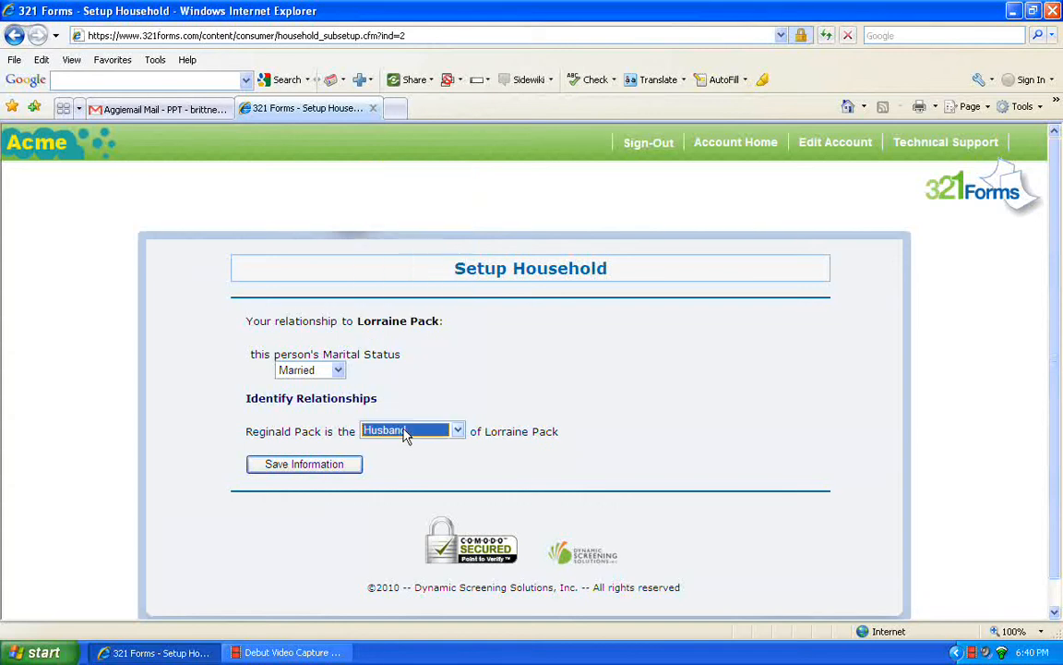
{"action": "left_click", "coordinate": [314, 464]}
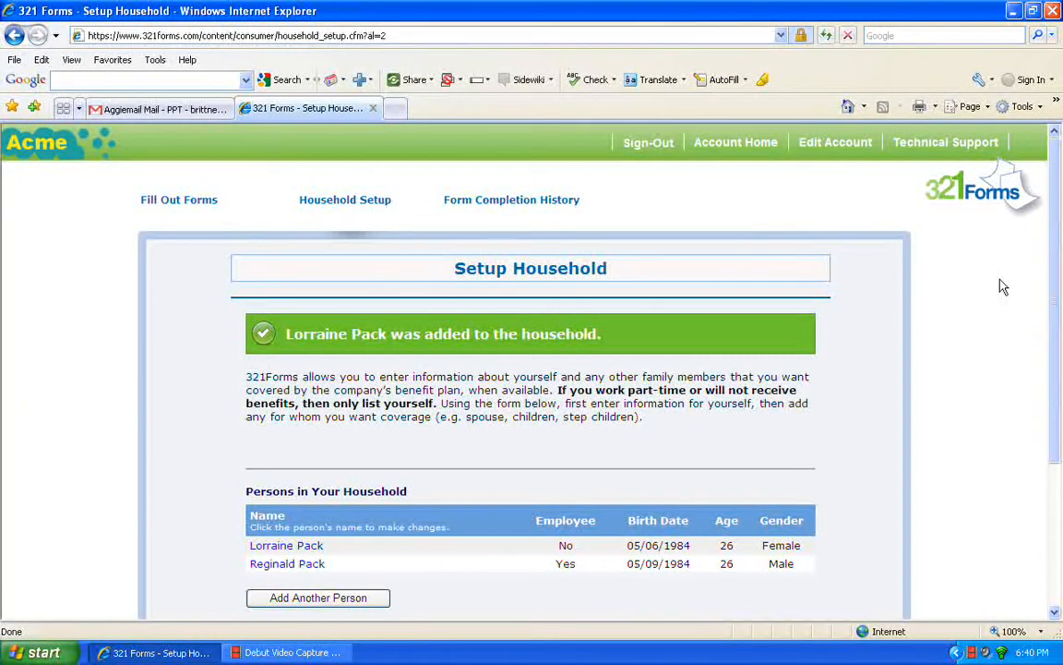
- Scroll down and confirm the household with Finished Adding Persons
{"action": "left_click_drag", "start_coordinate": [1057, 305], "coordinate": [1060, 376]}
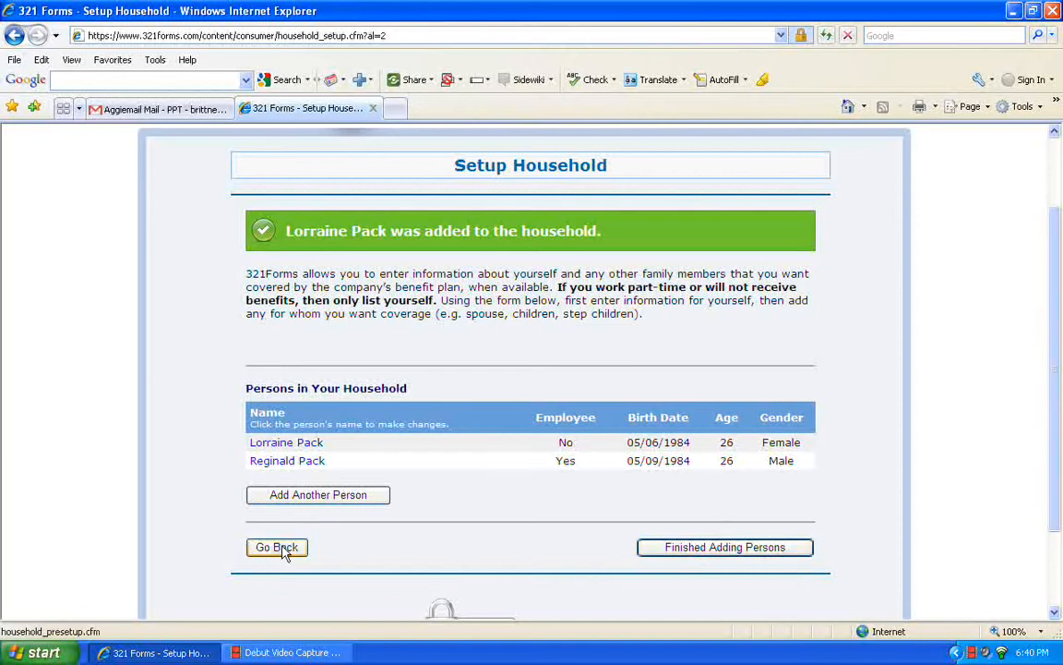
{"action": "left_click", "coordinate": [661, 552]}
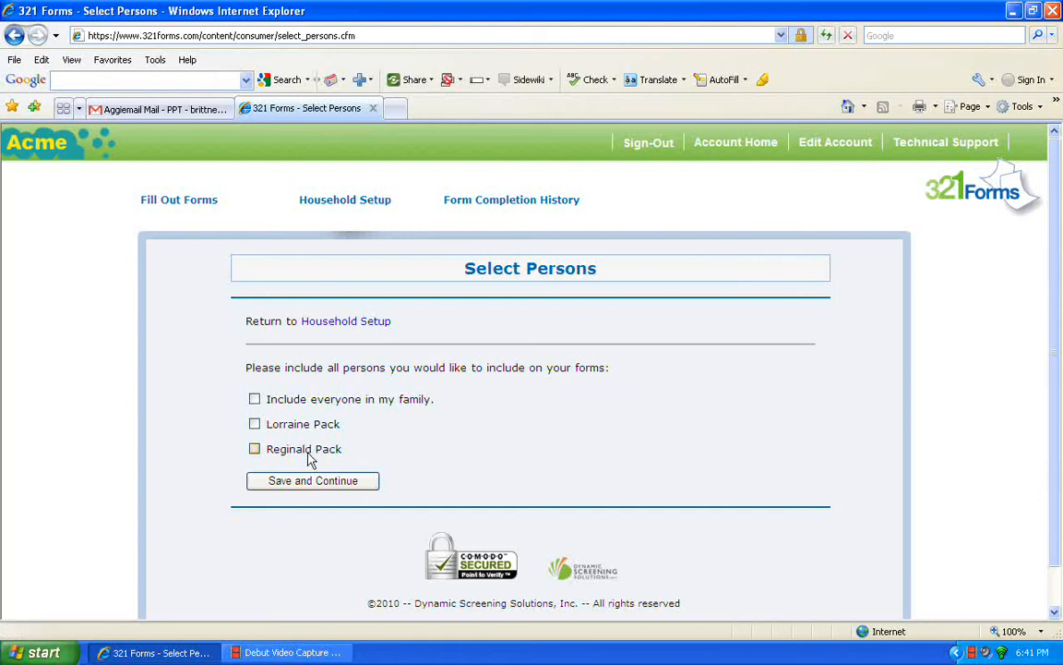
- Tick 'Include everyone in my family' so both household members are included, then save and continue
{"action": "left_click", "coordinate": [255, 400]}
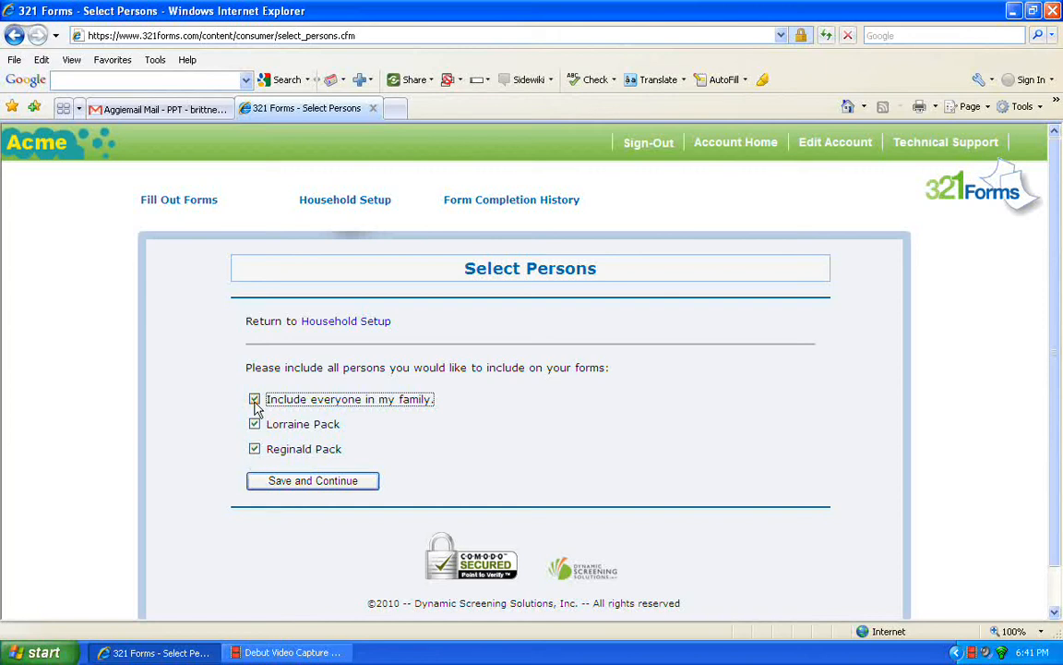
{"action": "left_click", "coordinate": [255, 402]}
{"action": "left_click", "coordinate": [255, 427]}
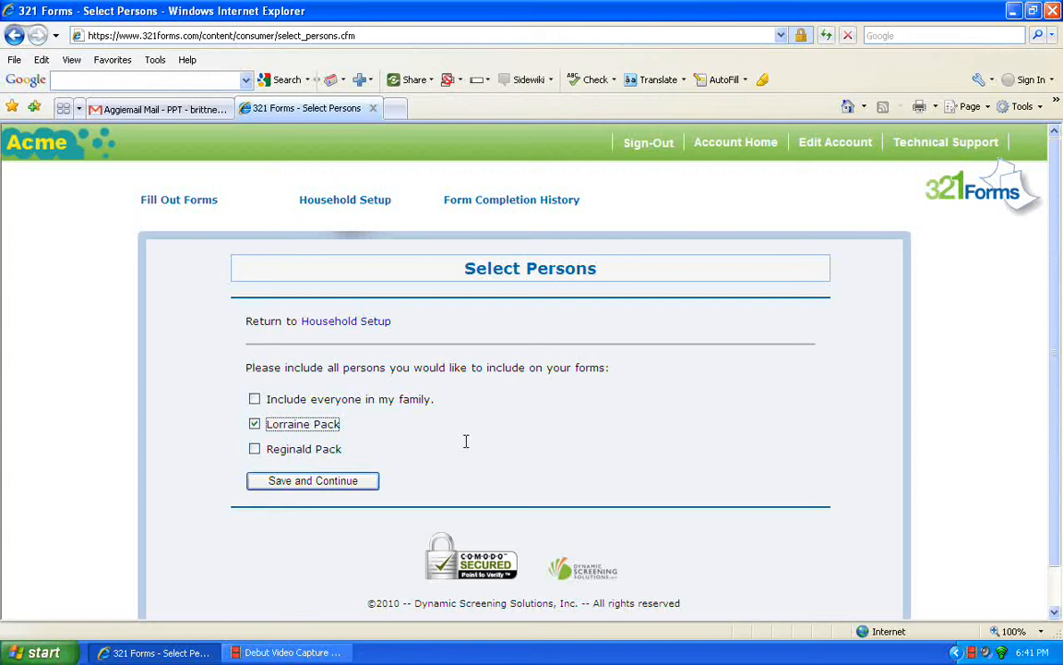
{"action": "left_click", "coordinate": [256, 403]}
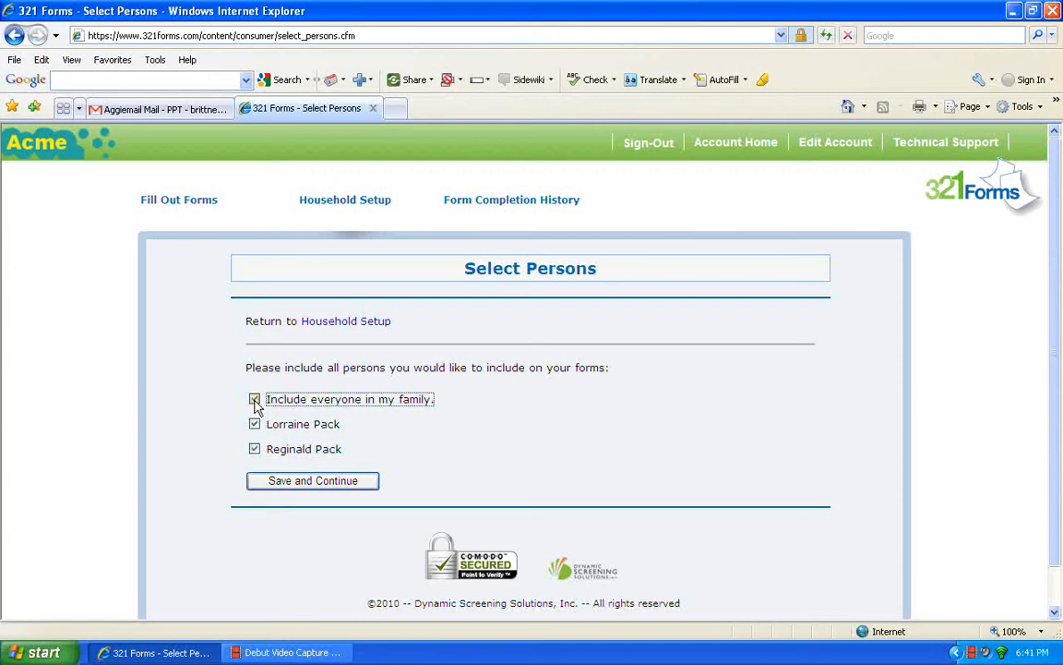
{"action": "left_click", "coordinate": [304, 486]}
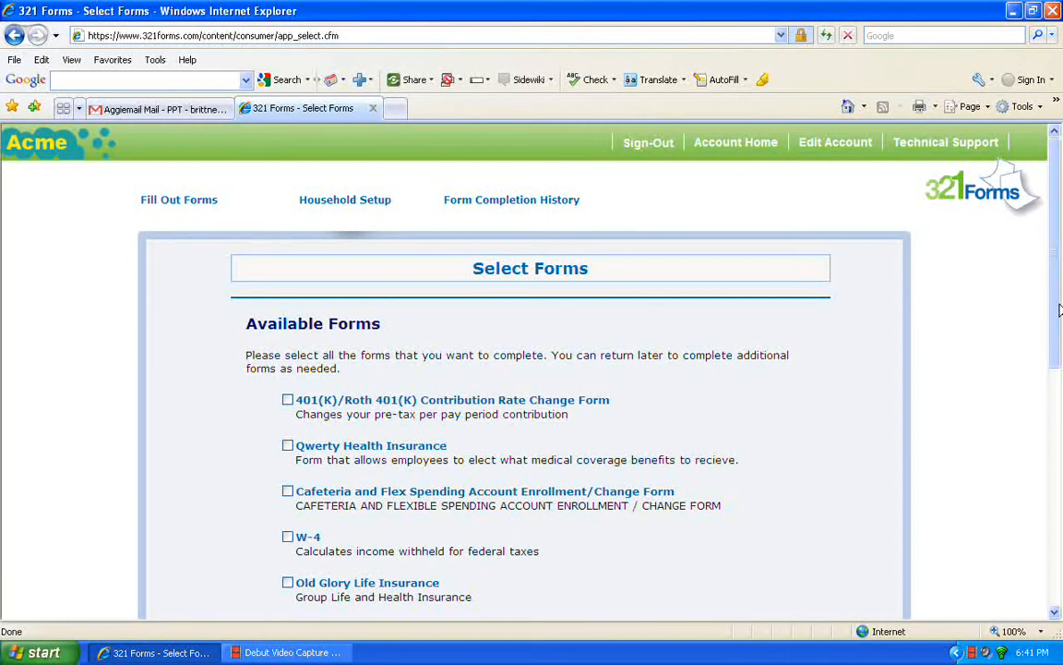
- Check the 401(K)/Roth 401(K) Contribution Rate Change, Qwerty Health Insurance and Cafeteria and Flex Spending forms
{"action": "left_click_drag", "start_coordinate": [1060, 311], "coordinate": [1059, 350]}
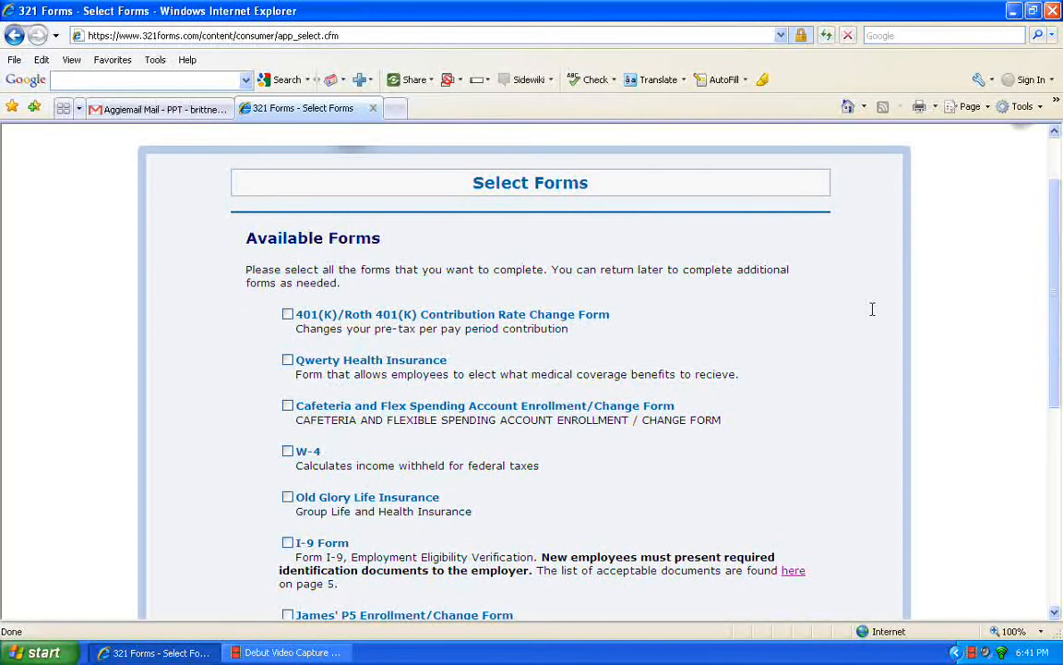
{"action": "left_click", "coordinate": [287, 313]}
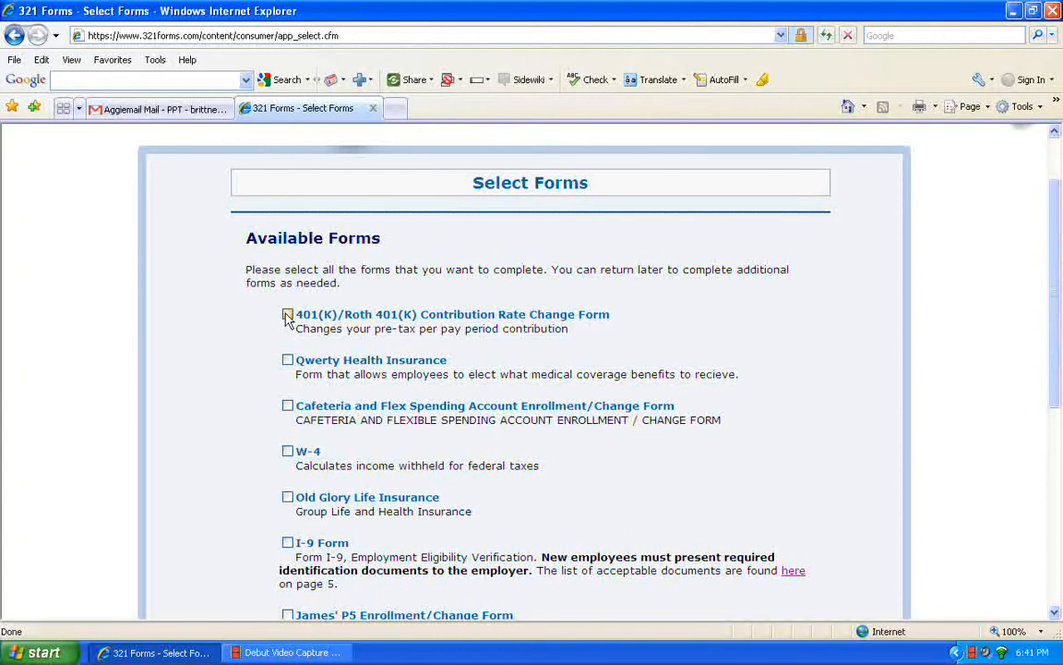
{"action": "left_click", "coordinate": [287, 360]}
{"action": "left_click", "coordinate": [287, 406]}
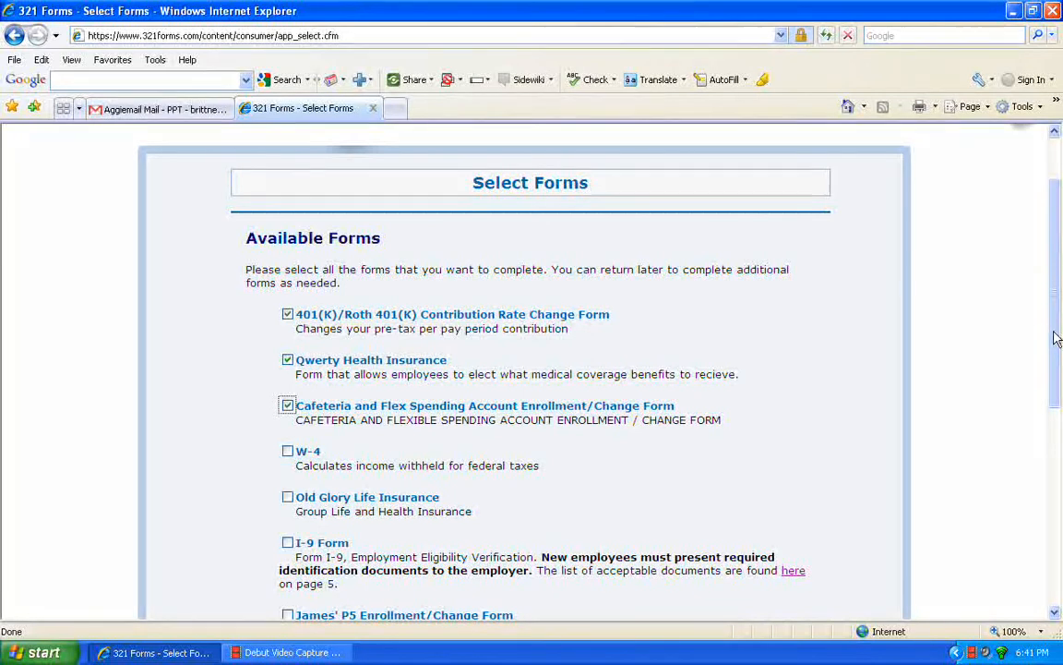
{"action": "scroll", "coordinate": [1058, 305], "scroll_direction": "up", "scroll_amount": 2}
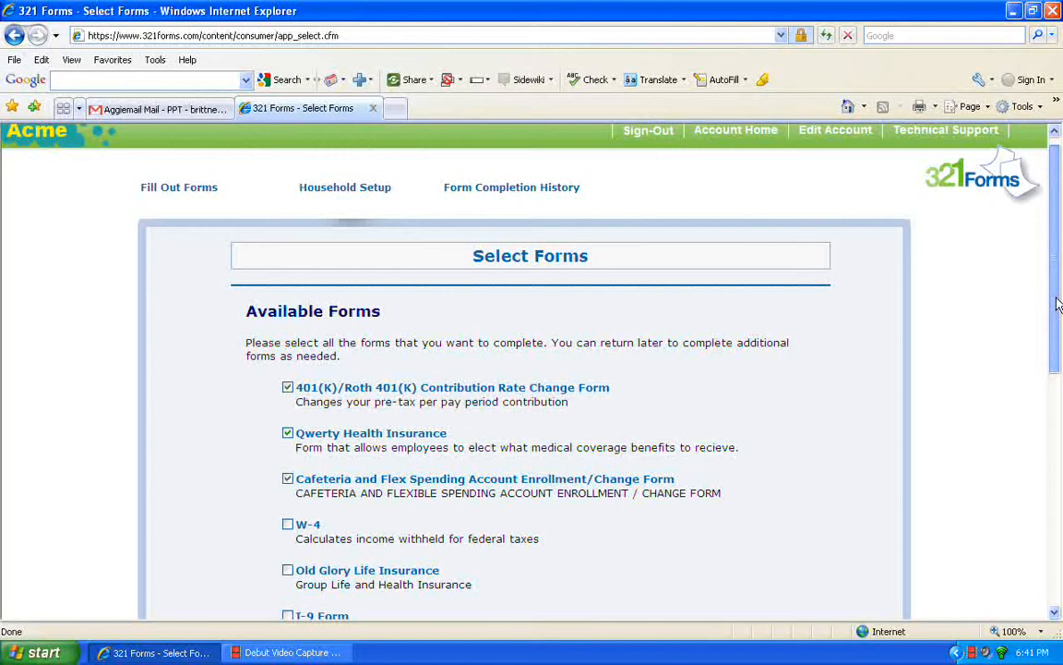
{"action": "scroll", "coordinate": [1058, 300], "scroll_direction": "up", "scroll_amount": 1}
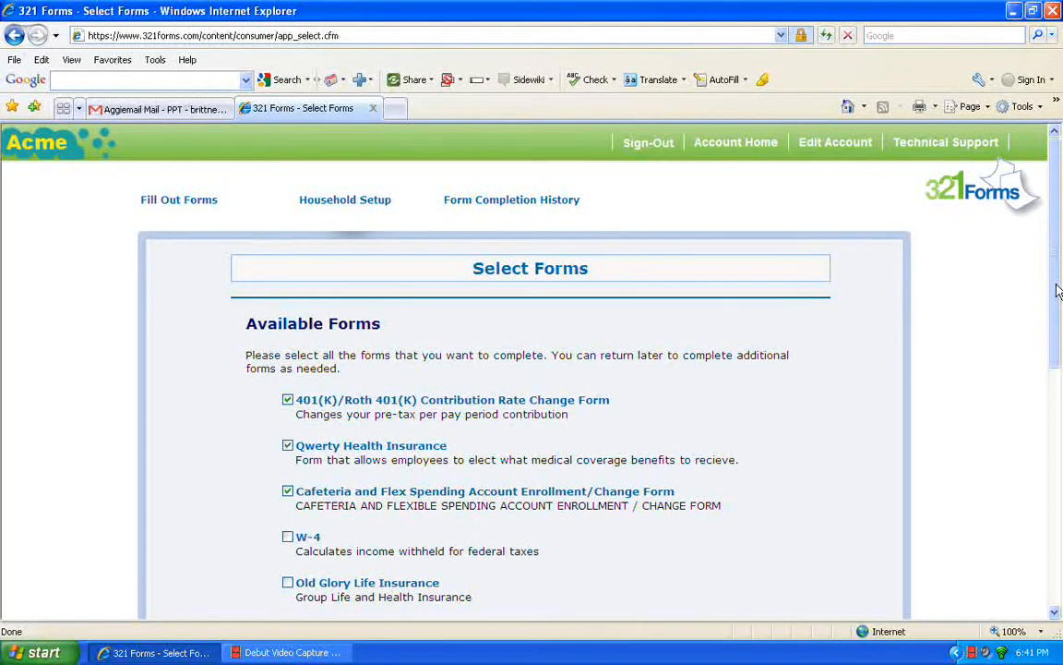